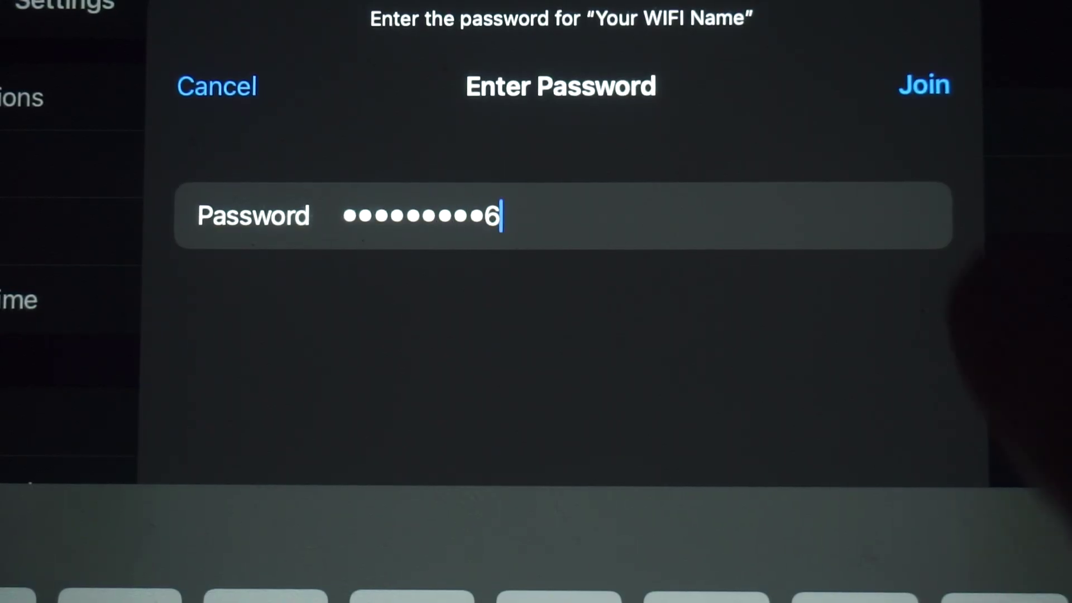
# Join the 'Your WIFI Name' network with the entered Wi-Fi password
pyautogui.click(924, 85)
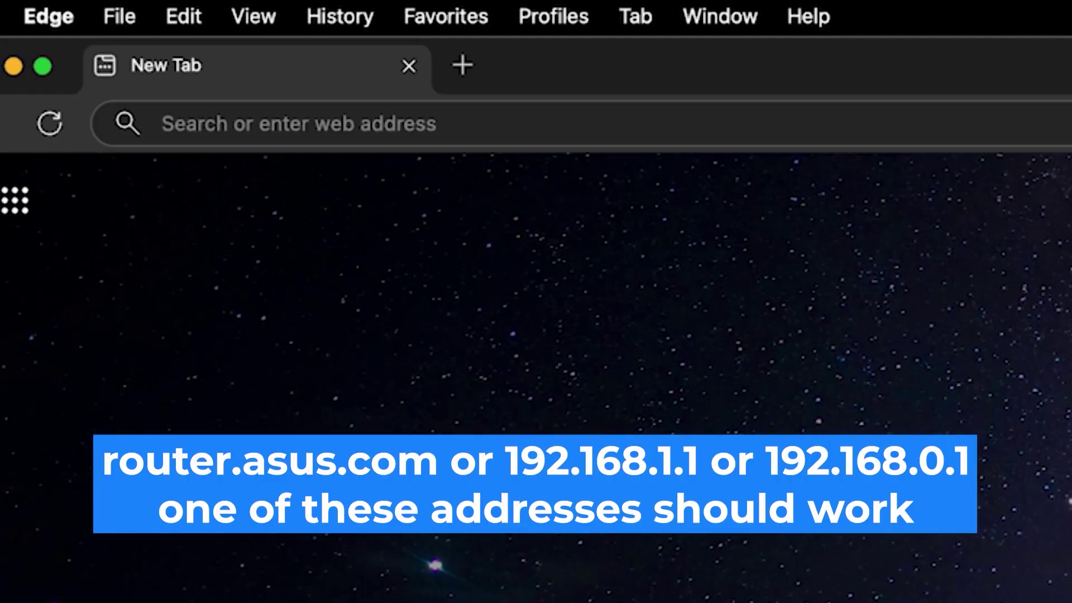
# Load the router's page by entering 192.168.0.1 in the Edge address bar
pyautogui.click(163, 123)
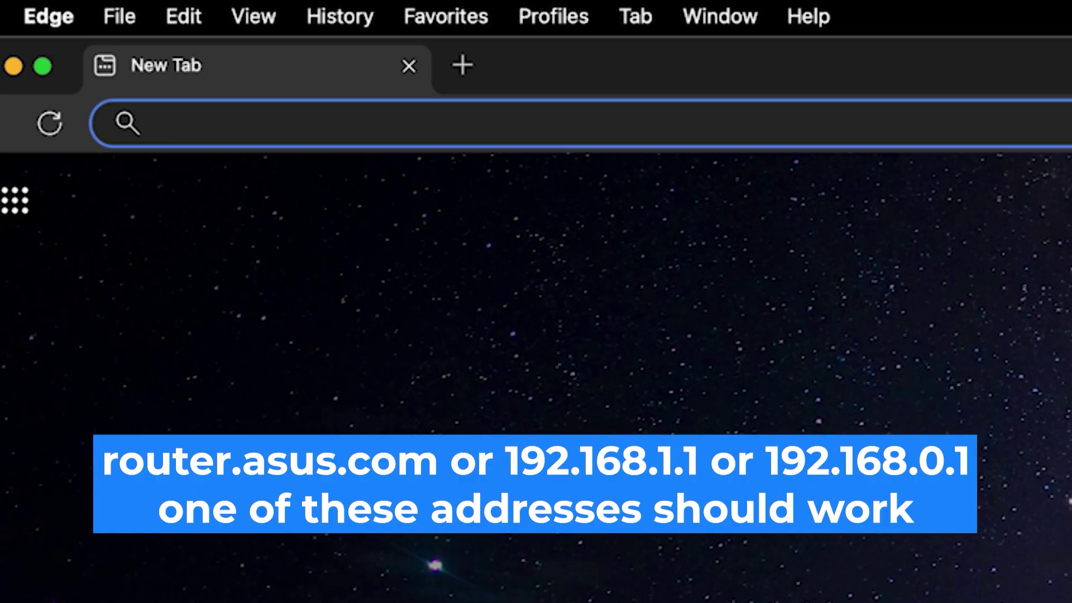
pyautogui.write('192.168')
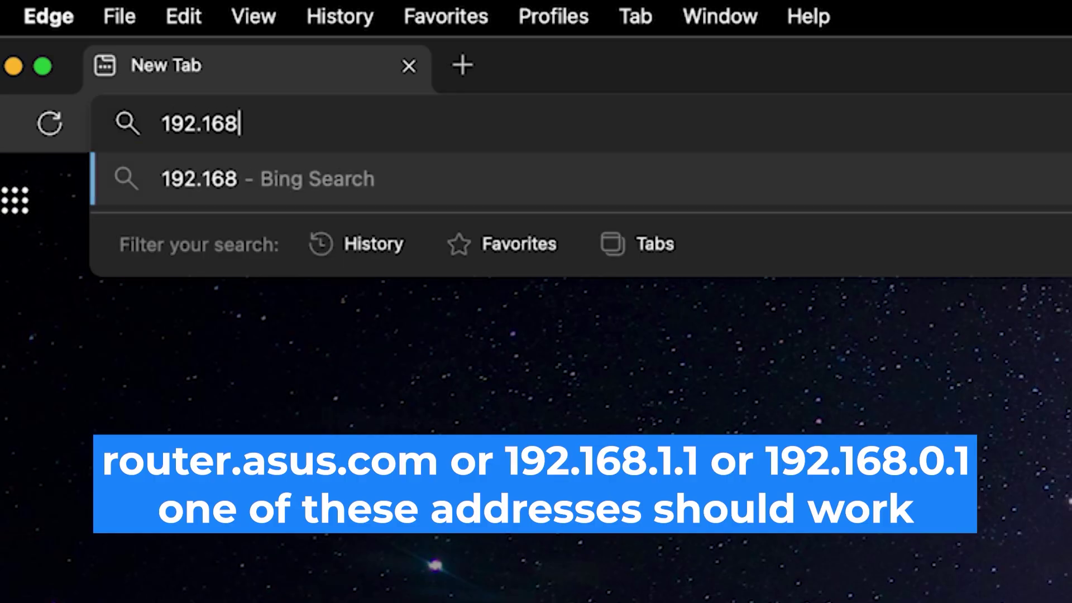
pyautogui.write('.0.1')
pyautogui.press('Return')
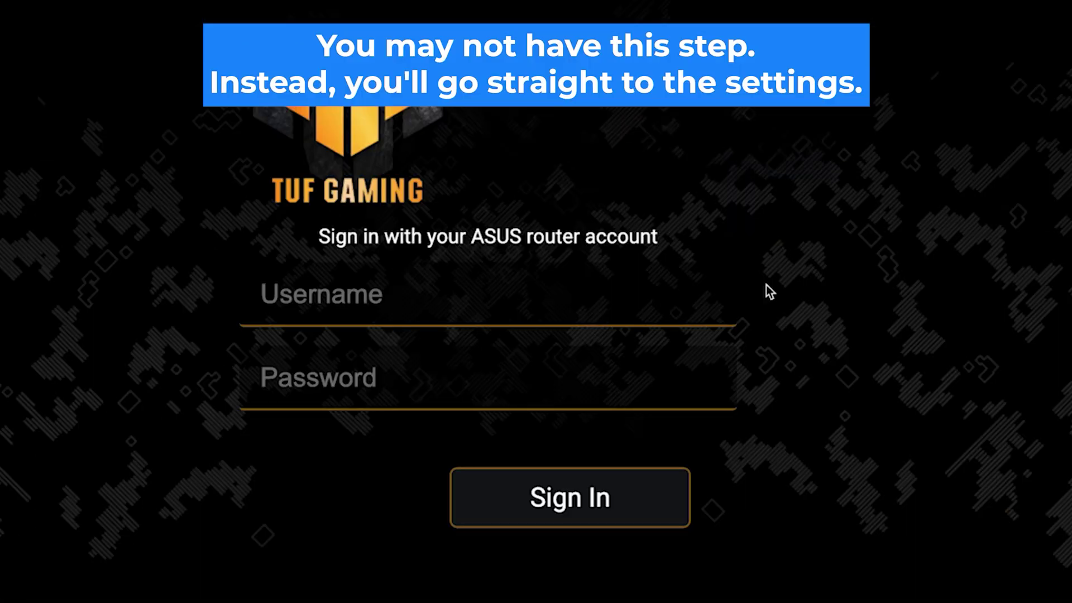
# Sign in to the router as admin with the router password, retrying after the first attempt
pyautogui.click(655, 306)
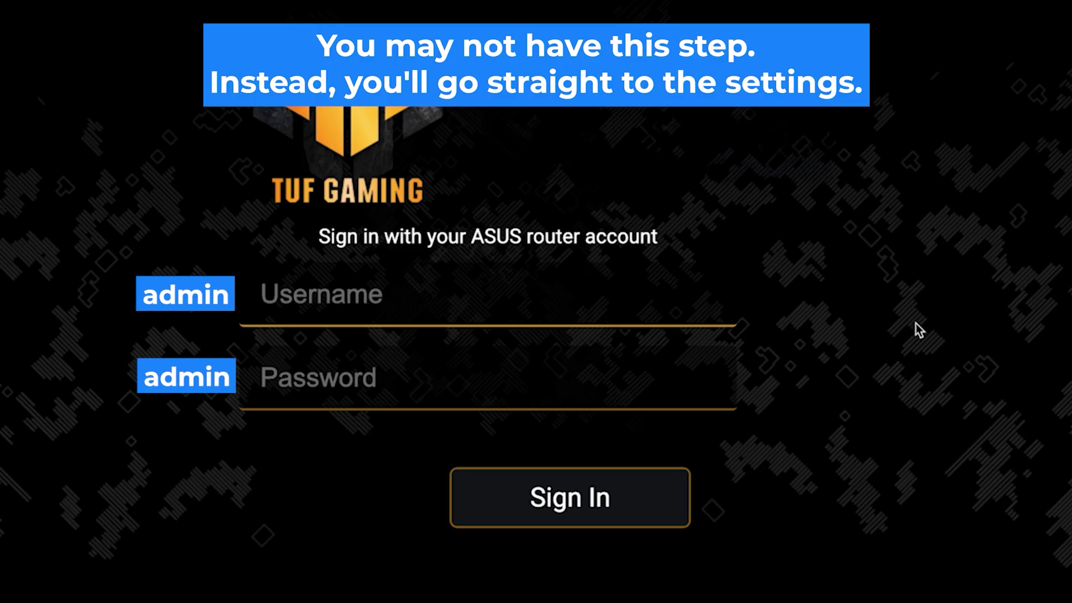
pyautogui.write('admin')
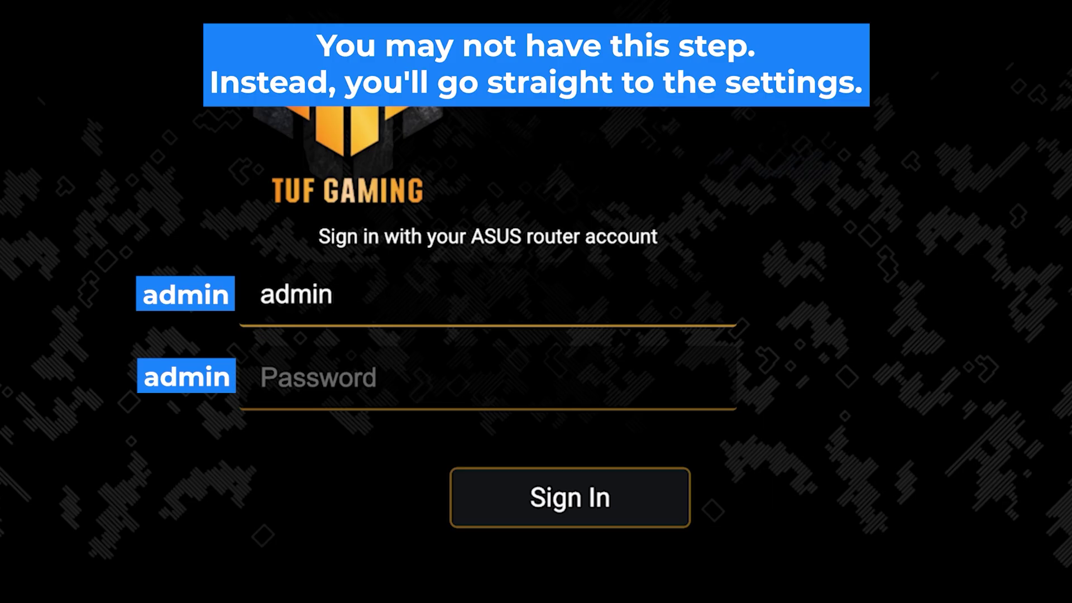
pyautogui.press('Tab')
pyautogui.write('admin')
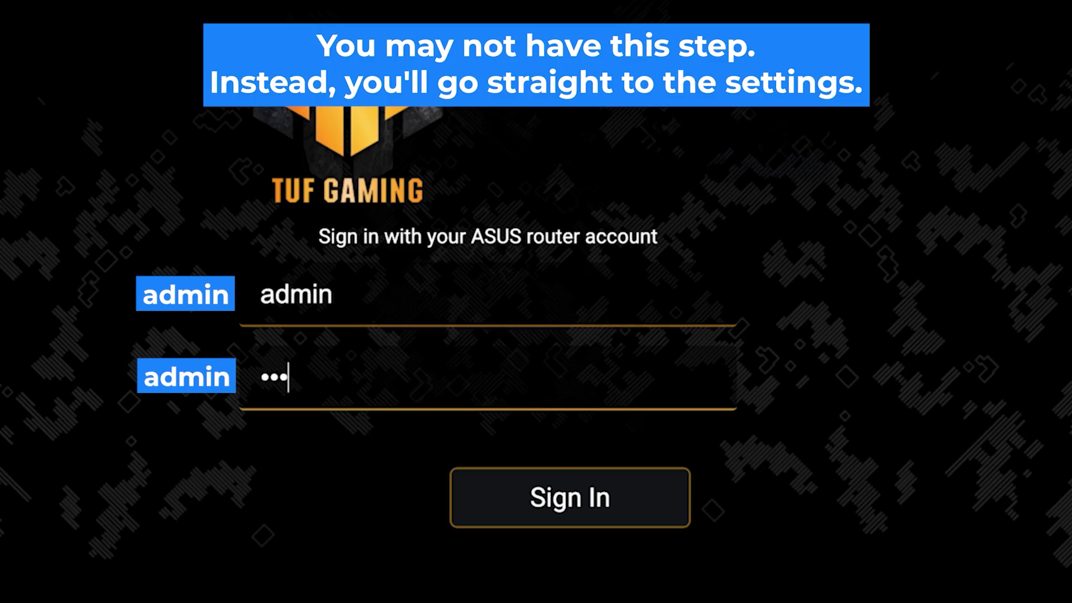
pyautogui.write('12345')
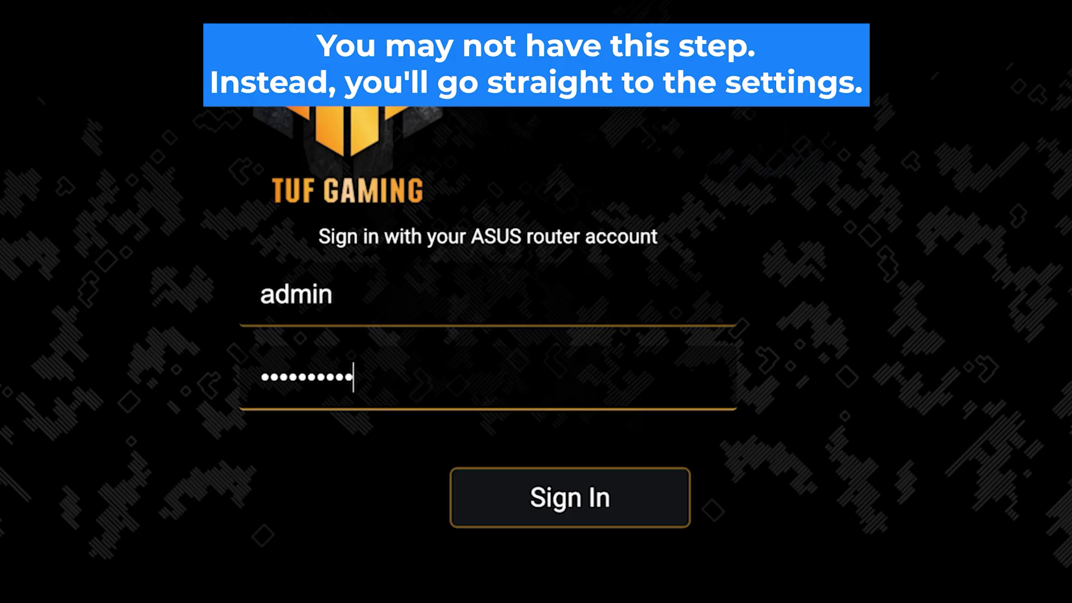
pyautogui.click(574, 513)
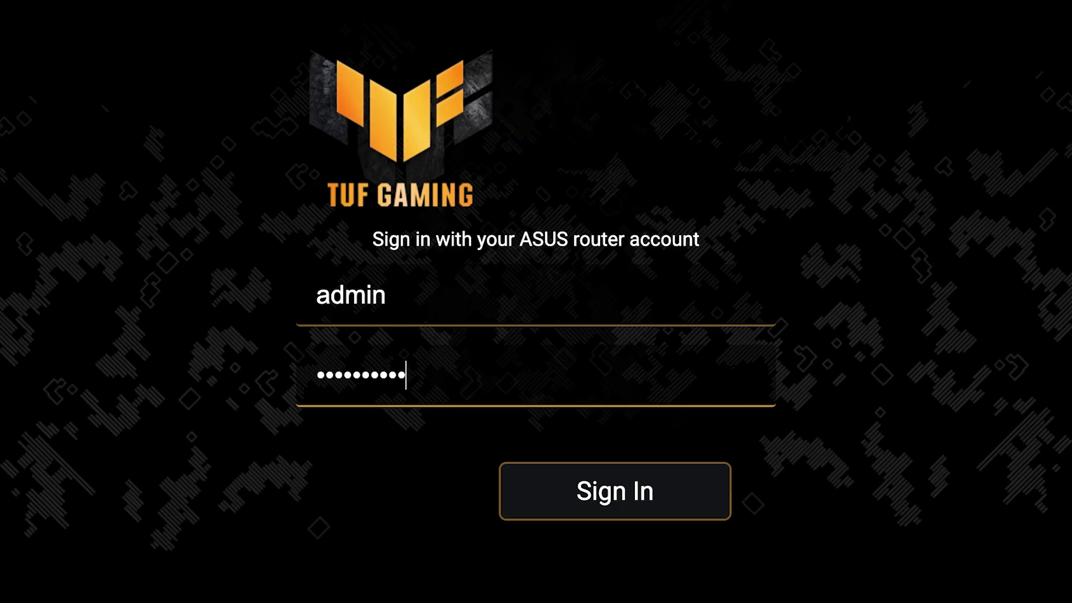
pyautogui.click(620, 508)
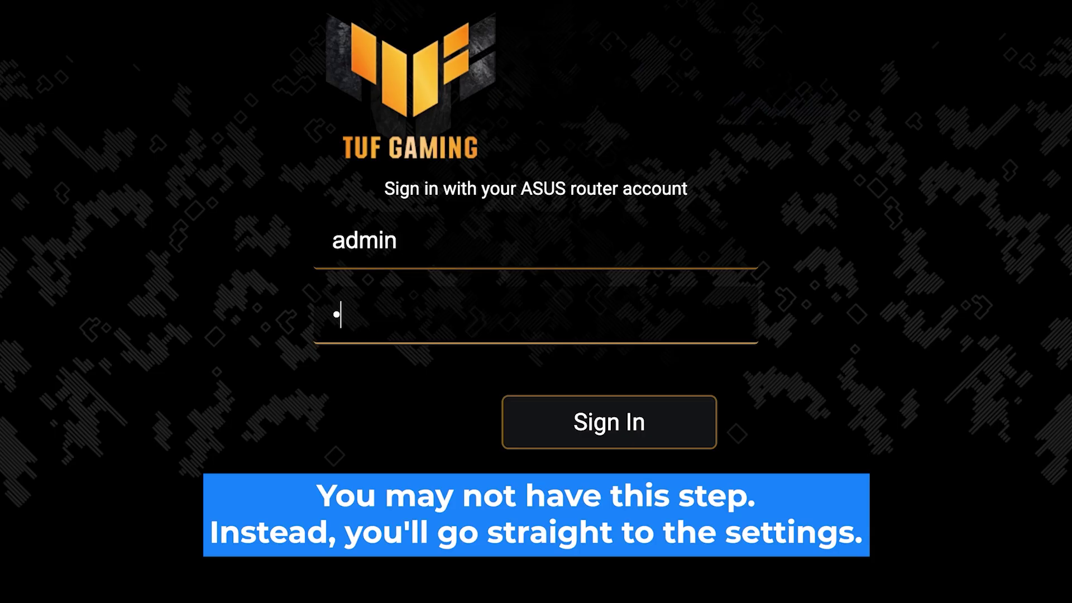
pyautogui.write('dmin1')
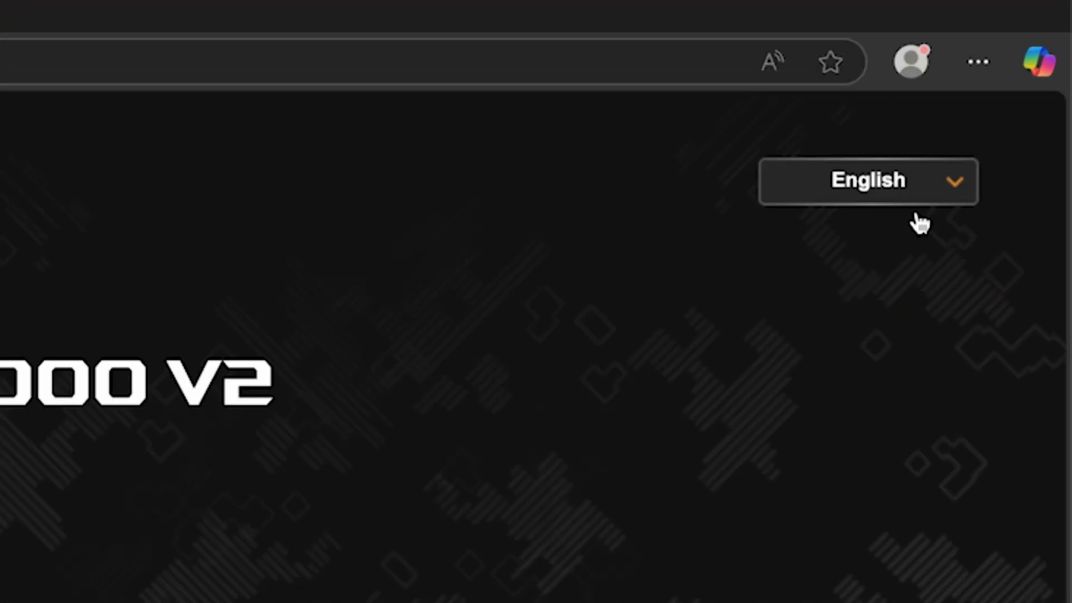
# Check the interface language list, then answer No to the ISP special-requirements question
pyautogui.click(1016, 98)
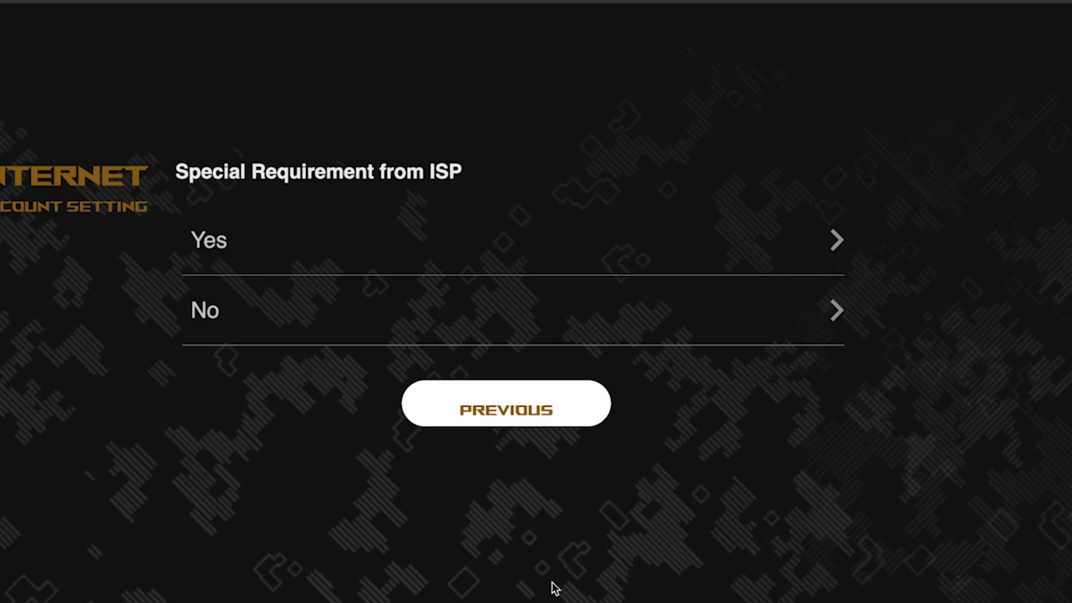
pyautogui.click(300, 312)
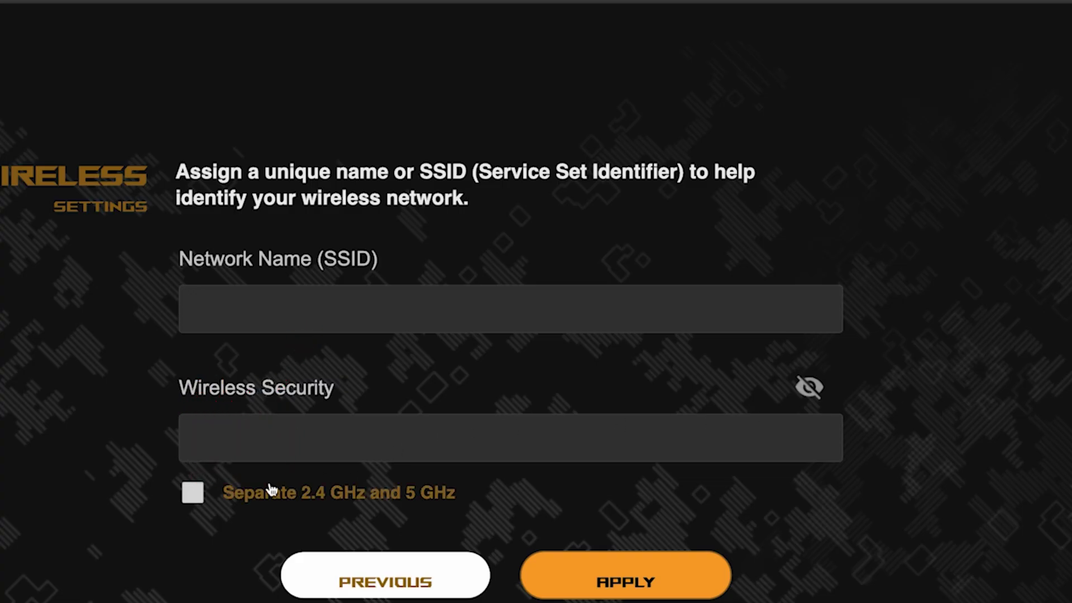
# Create separate 2.4 GHz and 5 GHz networks named asus with a shared password, and apply
pyautogui.click(193, 494)
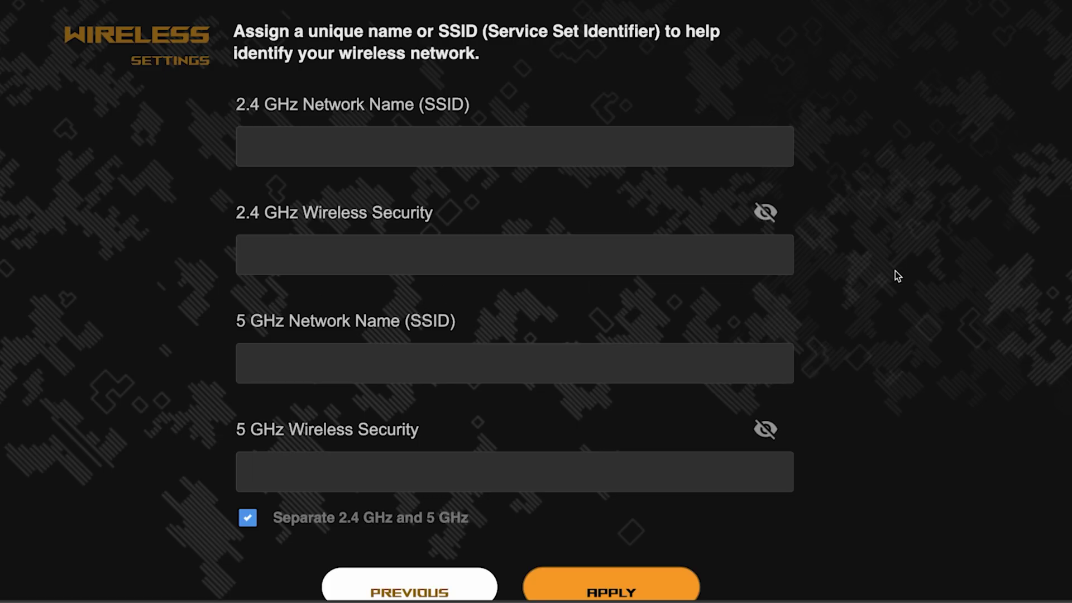
pyautogui.click(471, 146)
pyautogui.write('asus')
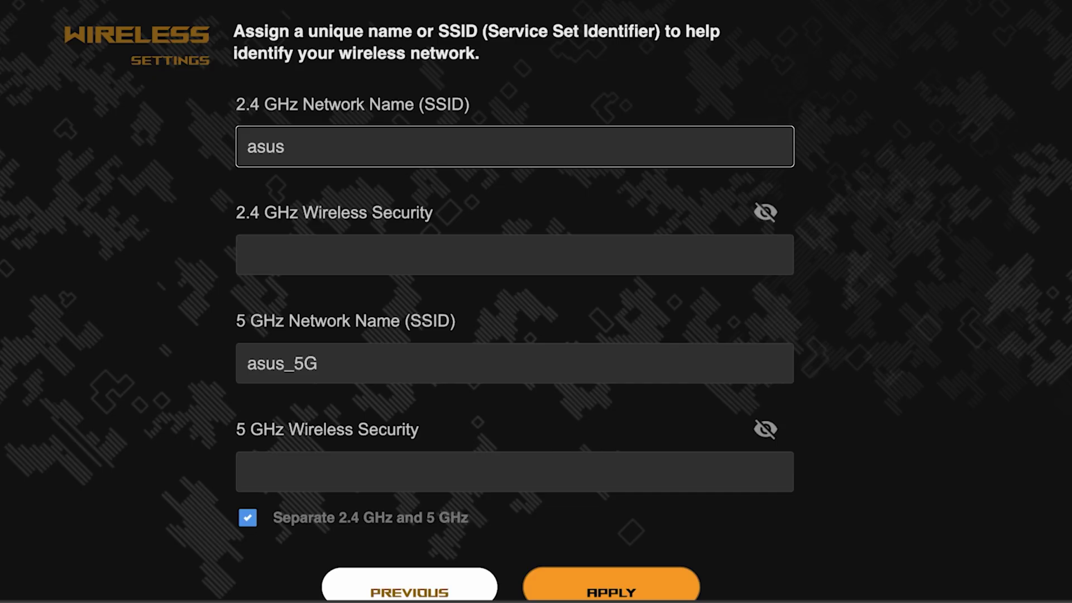
pyautogui.click(409, 246)
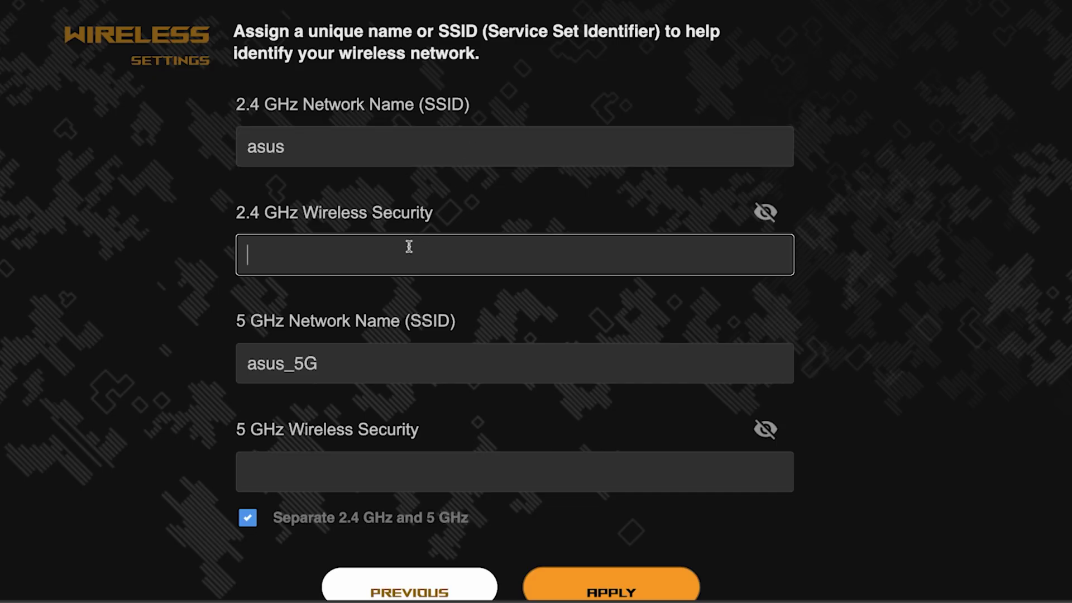
pyautogui.write('•••••••••')
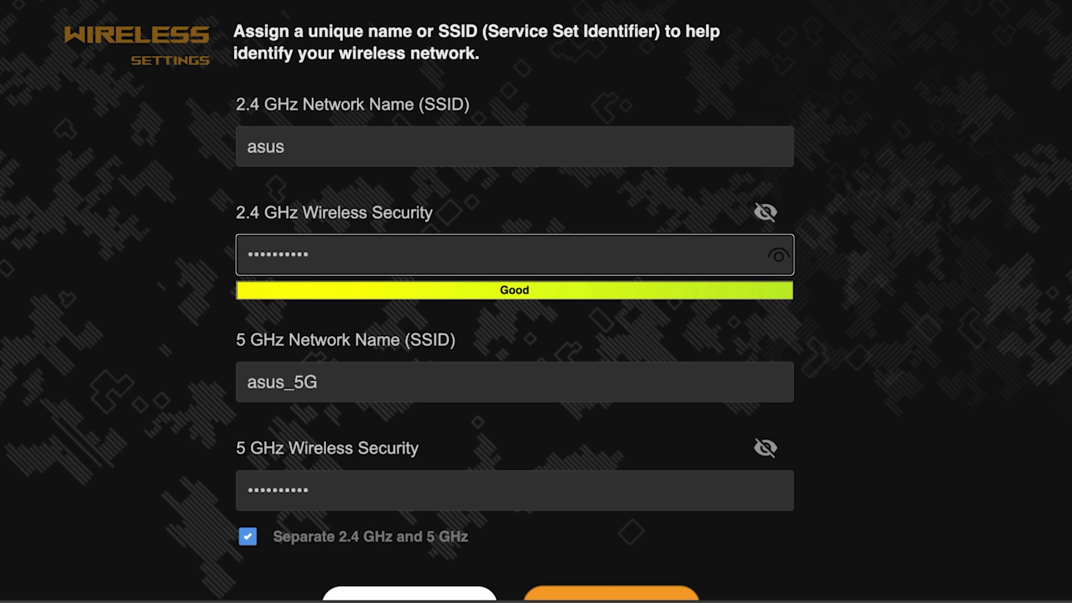
pyautogui.click(781, 257)
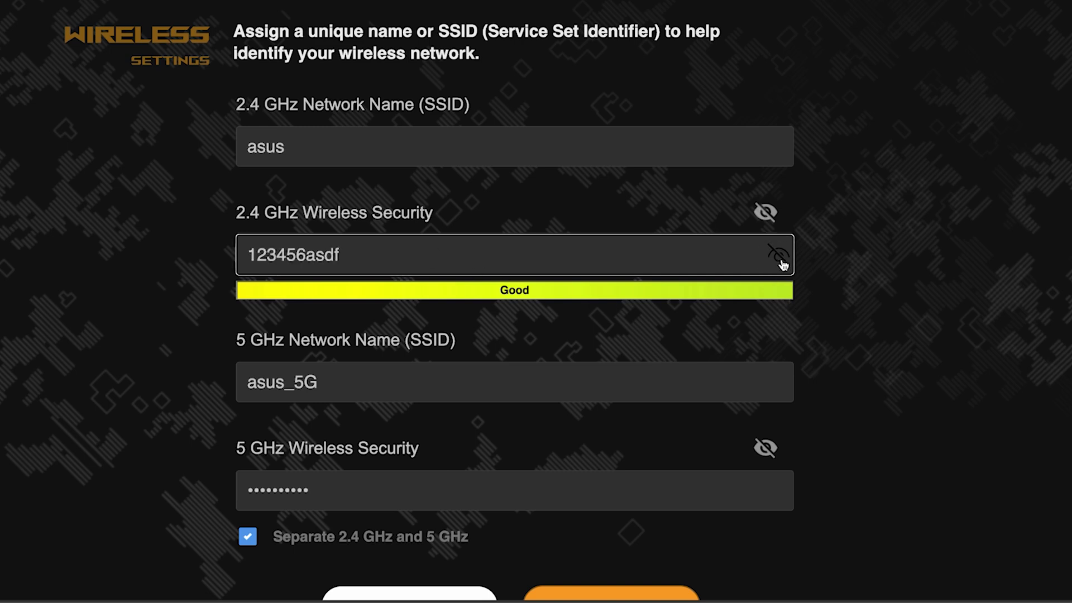
pyautogui.click(781, 258)
pyautogui.scroll(-3, 869, 325)
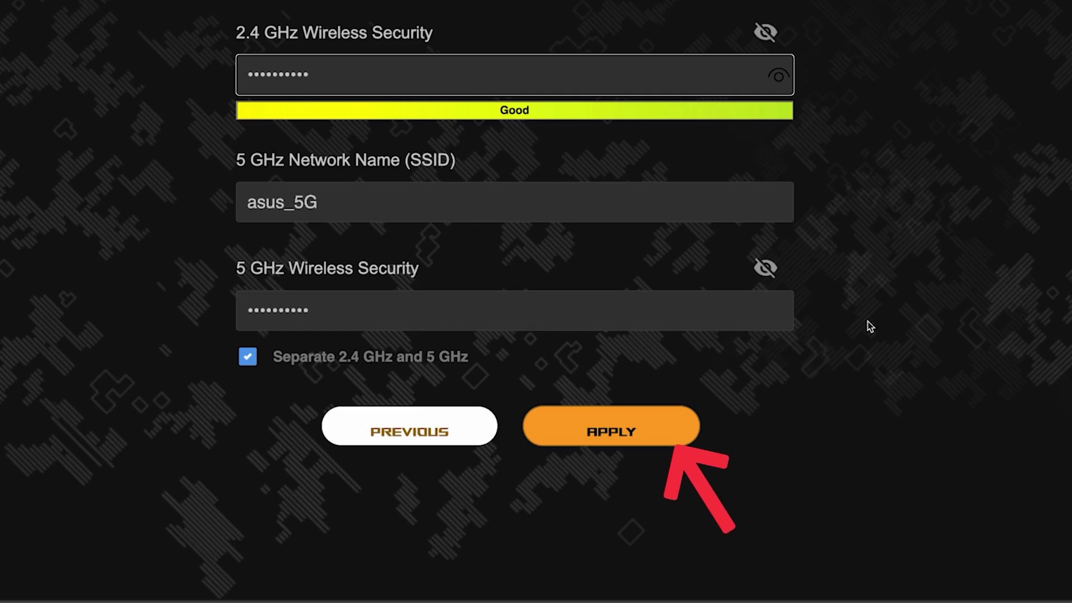
pyautogui.click(628, 427)
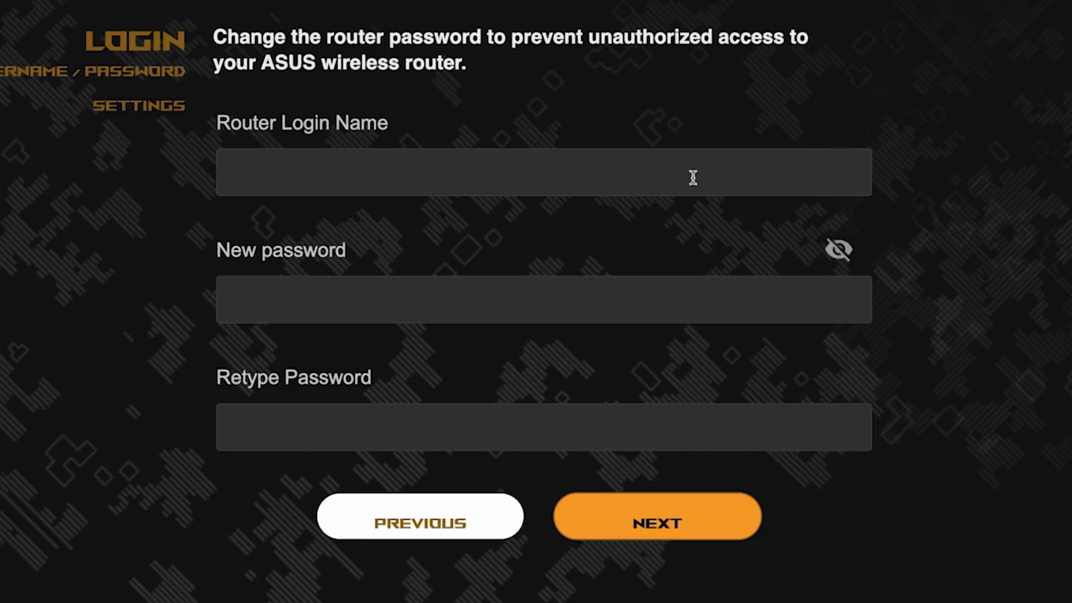
# Set the router login name to admin with a new, confirmed password and continue
pyautogui.click(675, 175)
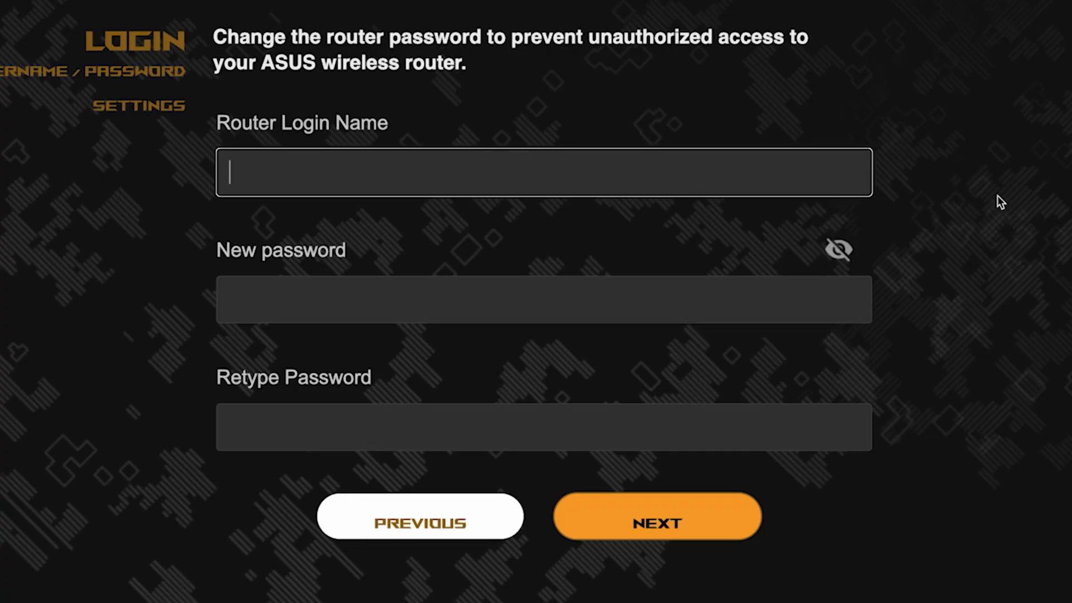
pyautogui.write('admin')
pyautogui.click(666, 308)
pyautogui.write('•••••••••••')
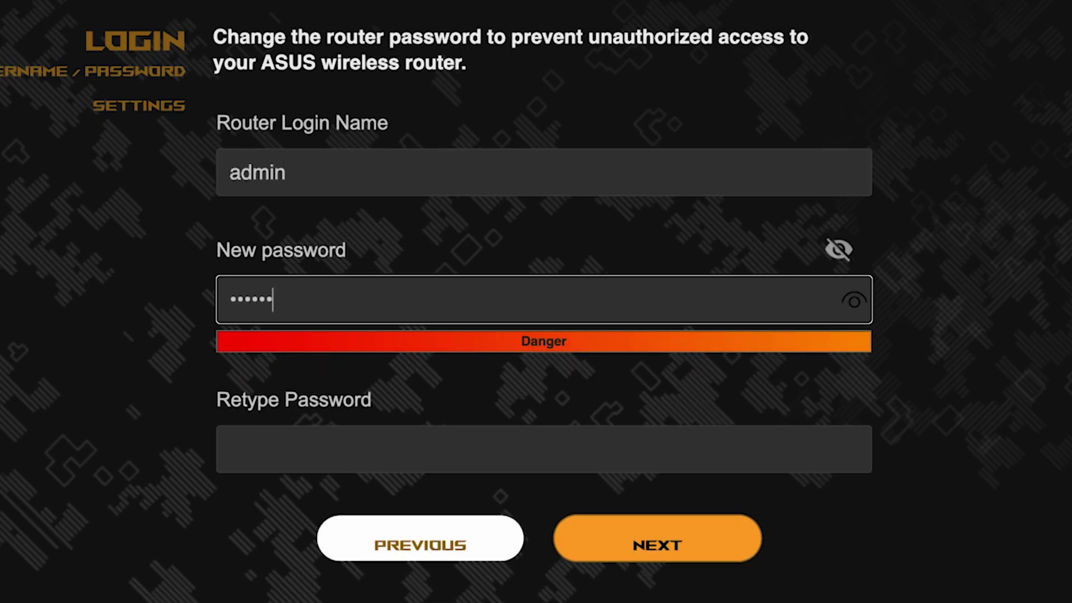
pyautogui.click(727, 450)
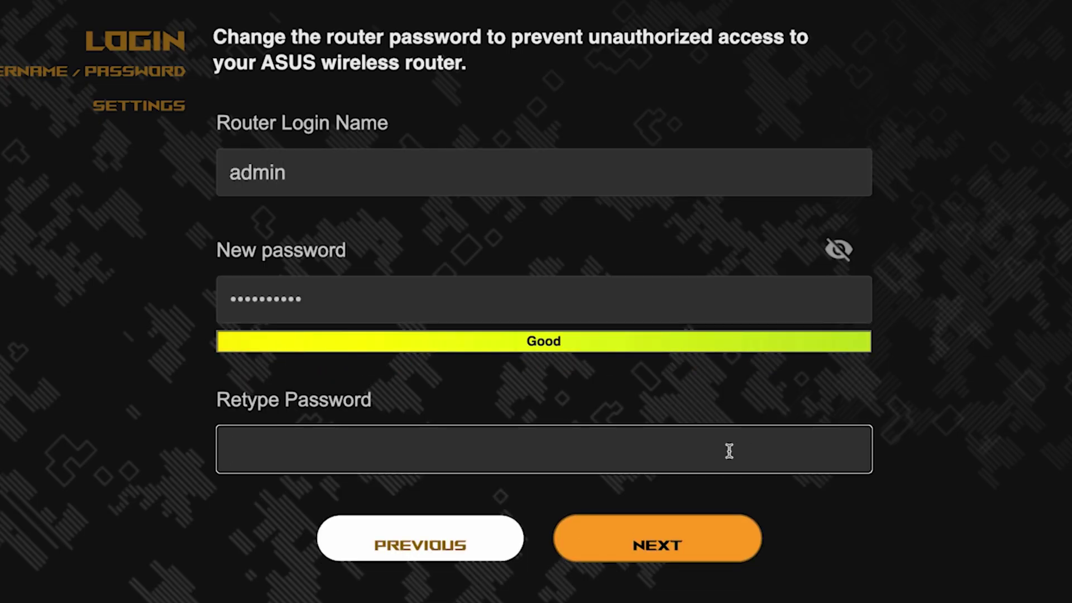
pyautogui.write('••••••••••')
pyautogui.click(854, 451)
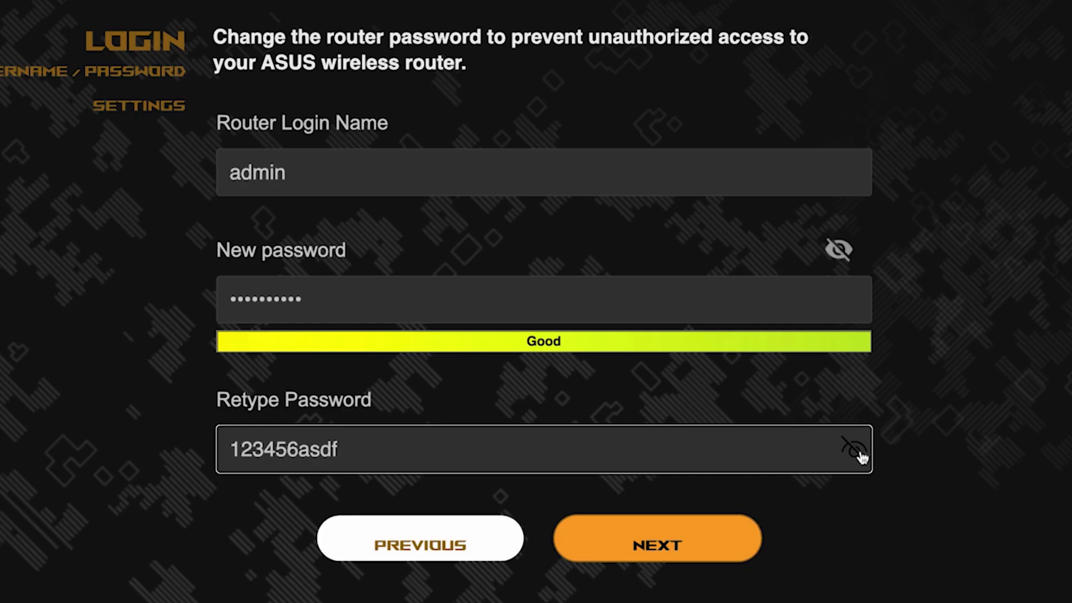
pyautogui.click(676, 538)
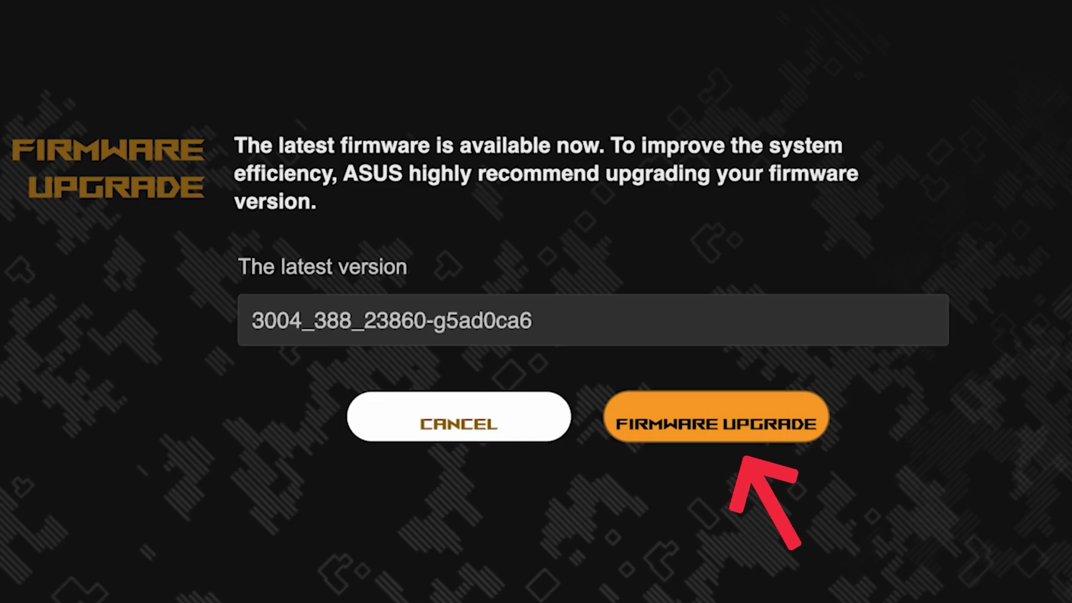
# Run the firmware check, then continue to the summary listing asus and asus_5G
pyautogui.click(737, 439)
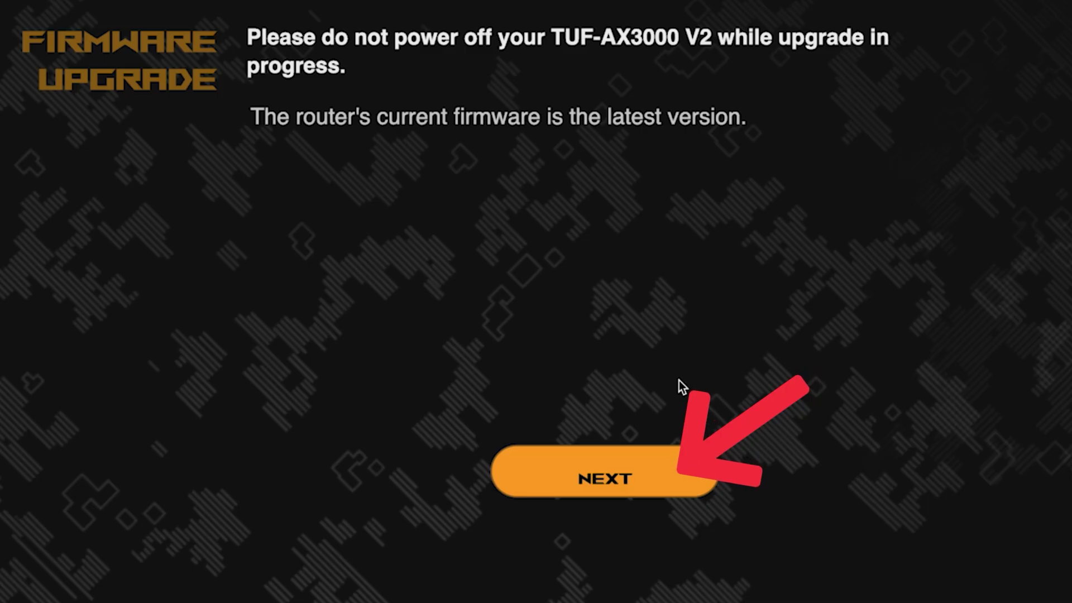
pyautogui.click(598, 475)
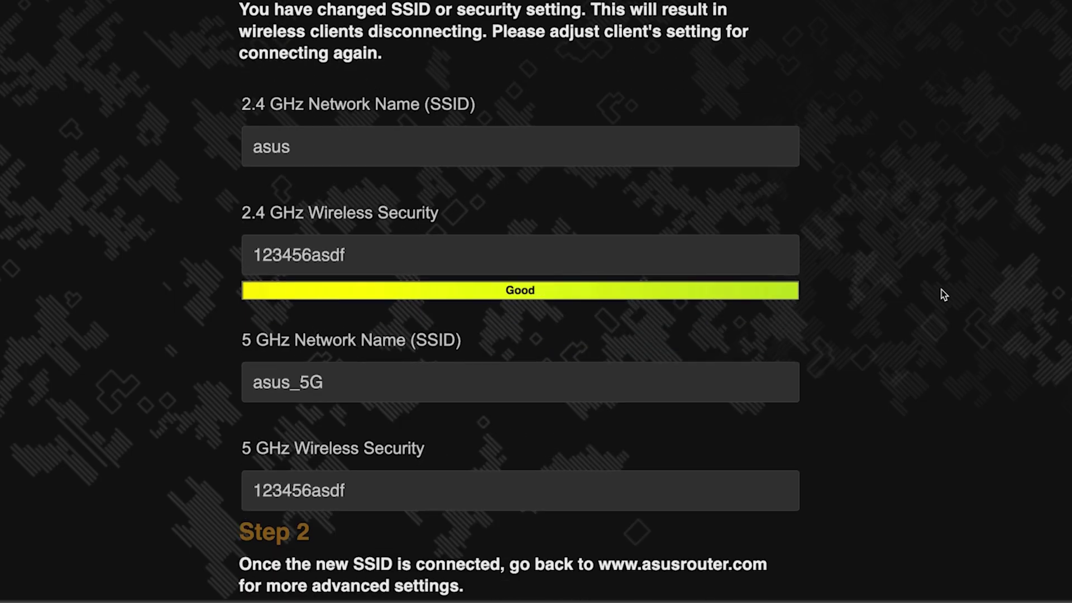
pyautogui.scroll(-2, 941, 289)
pyautogui.scroll(1, 941, 289)
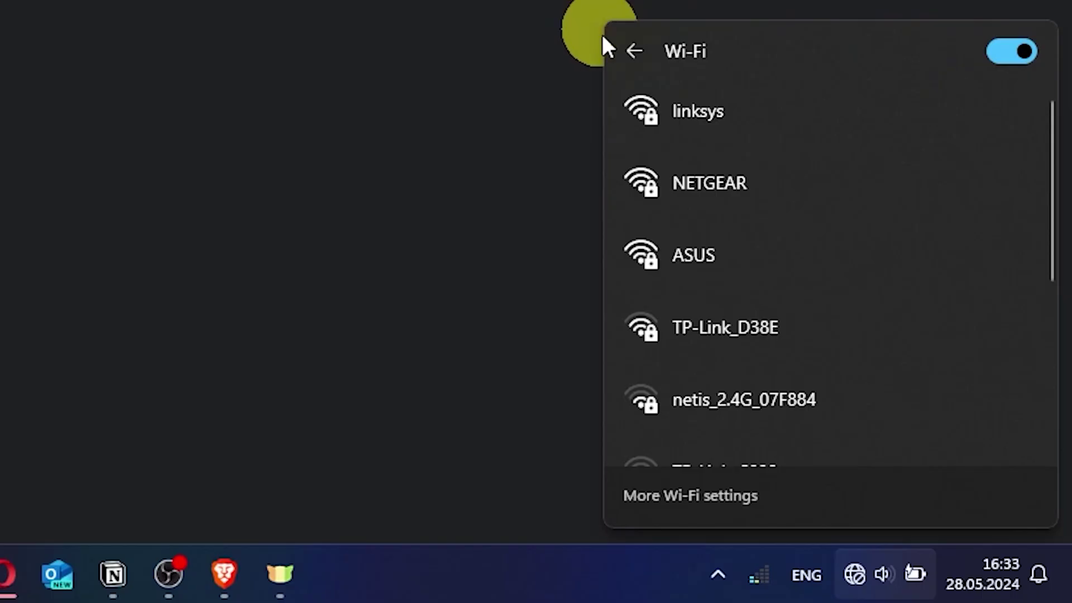
# Connect the laptop to the ASUS Wi-Fi network using its security key
pyautogui.click(721, 253)
pyautogui.click(904, 373)
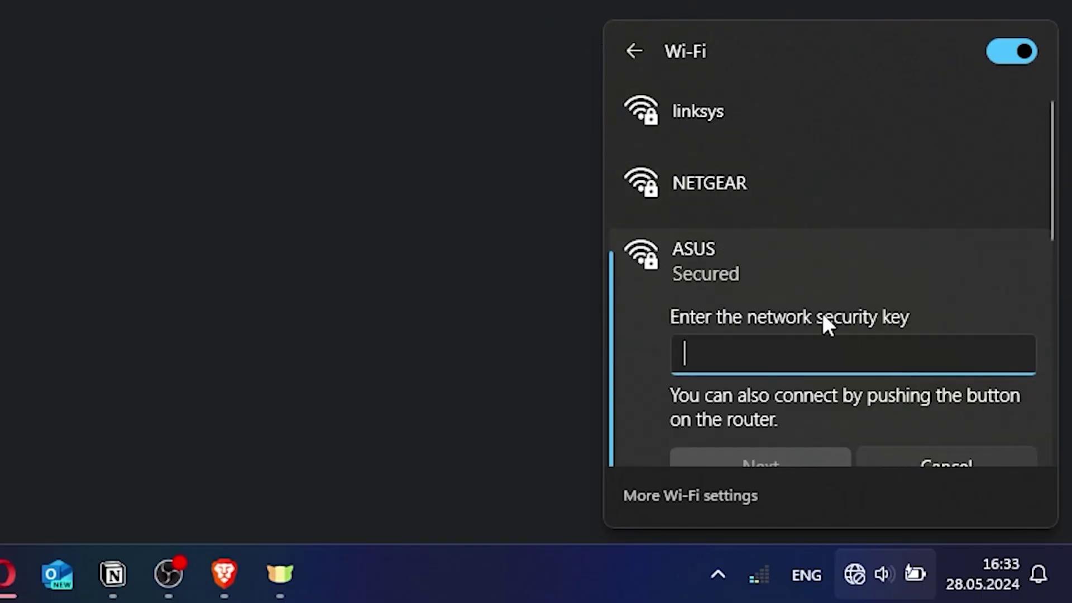
pyautogui.write('•••••')
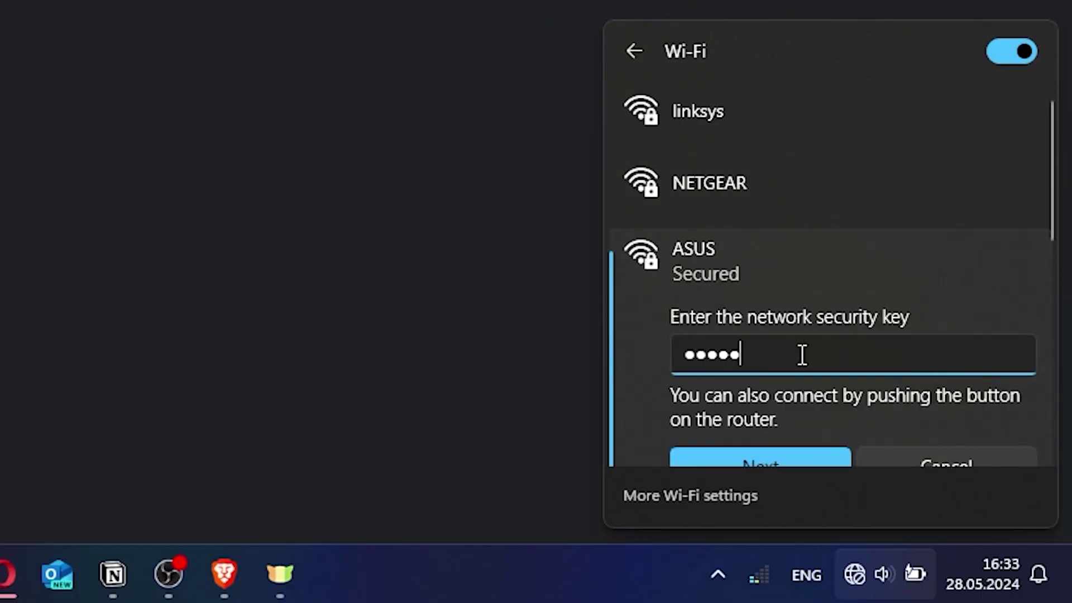
pyautogui.write('••••')
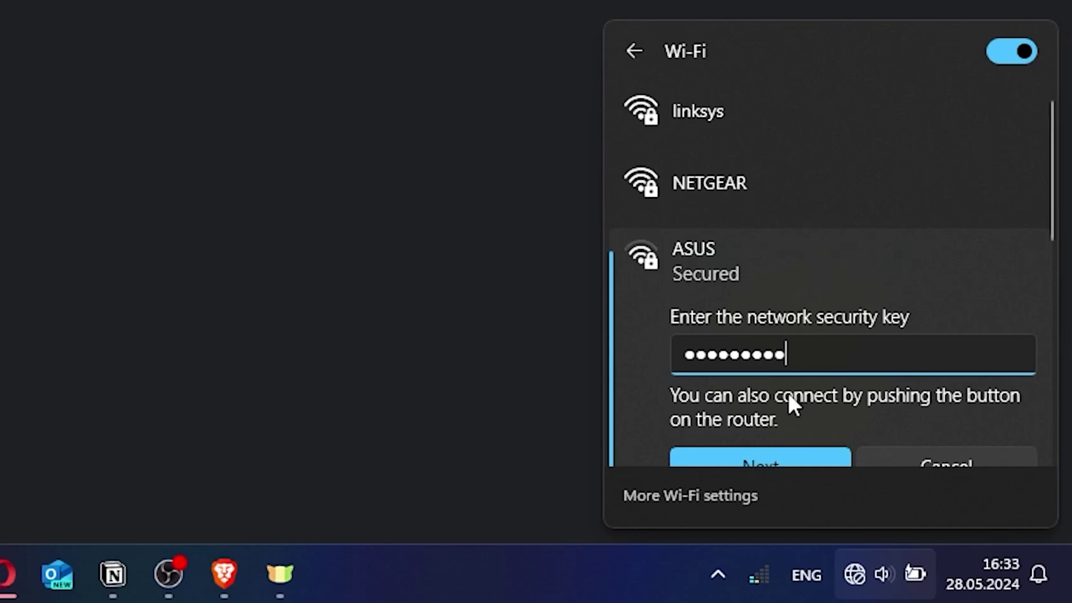
pyautogui.click(778, 453)
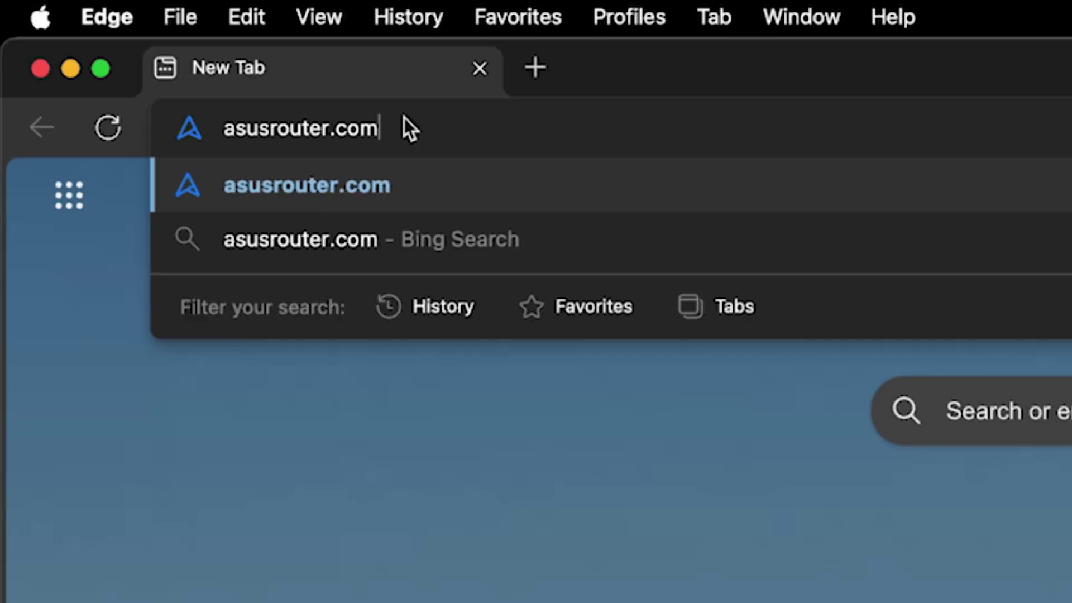
# Sign in to asusrouter.com as admin and reboot the router
pyautogui.press('Return')
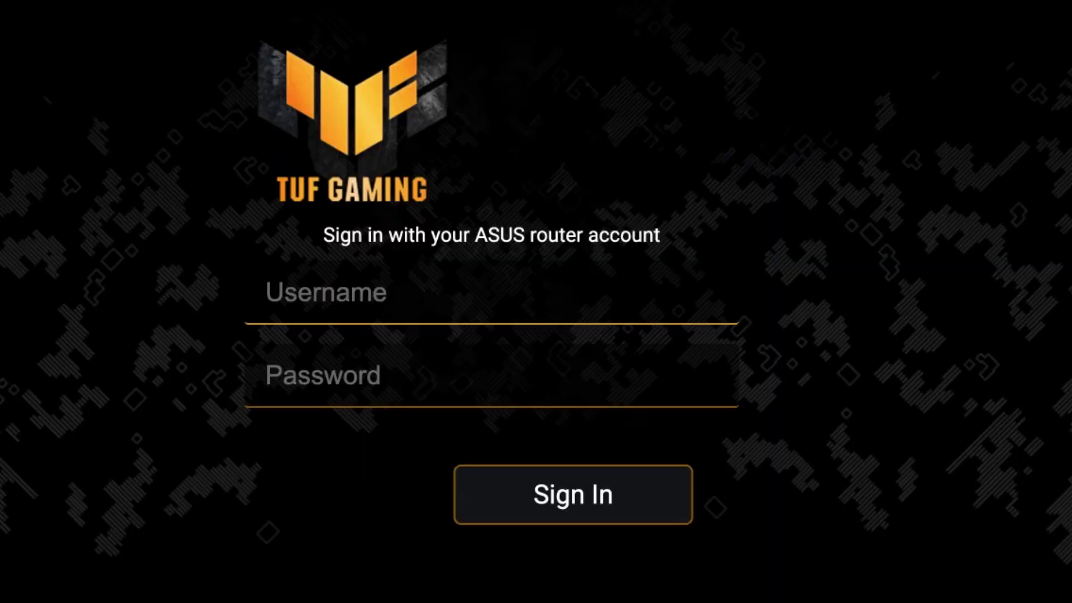
pyautogui.write('admin')
pyautogui.press('Tab')
pyautogui.write('a*********')
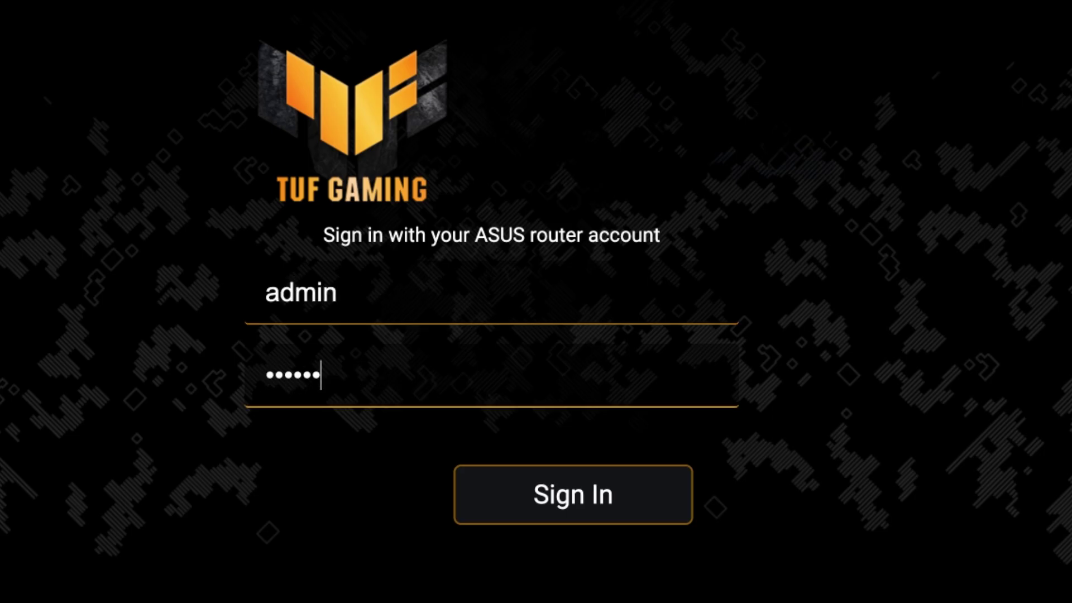
pyautogui.click(589, 501)
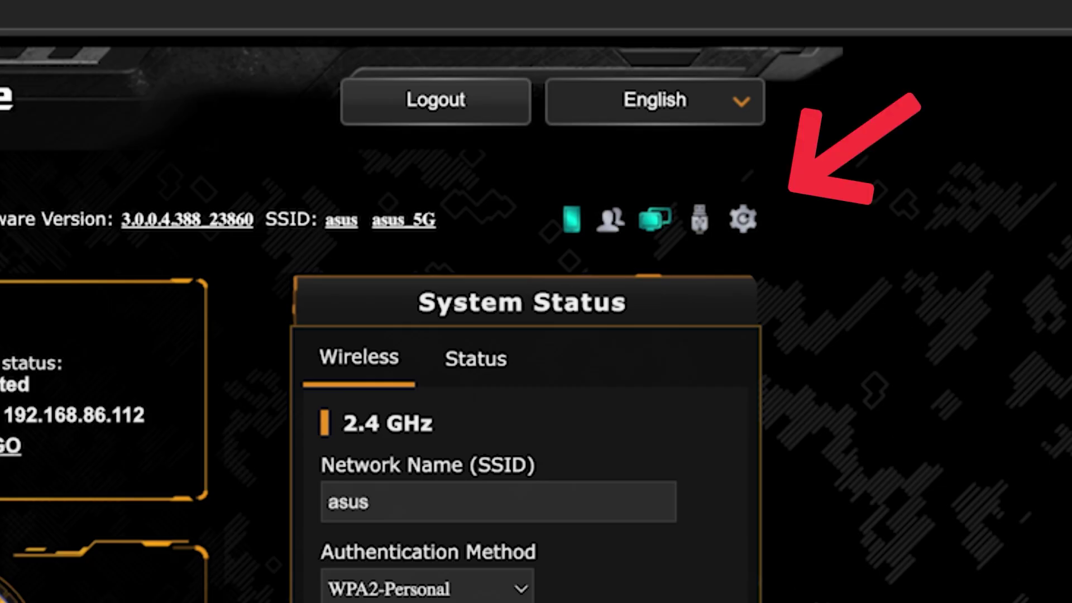
pyautogui.click(743, 221)
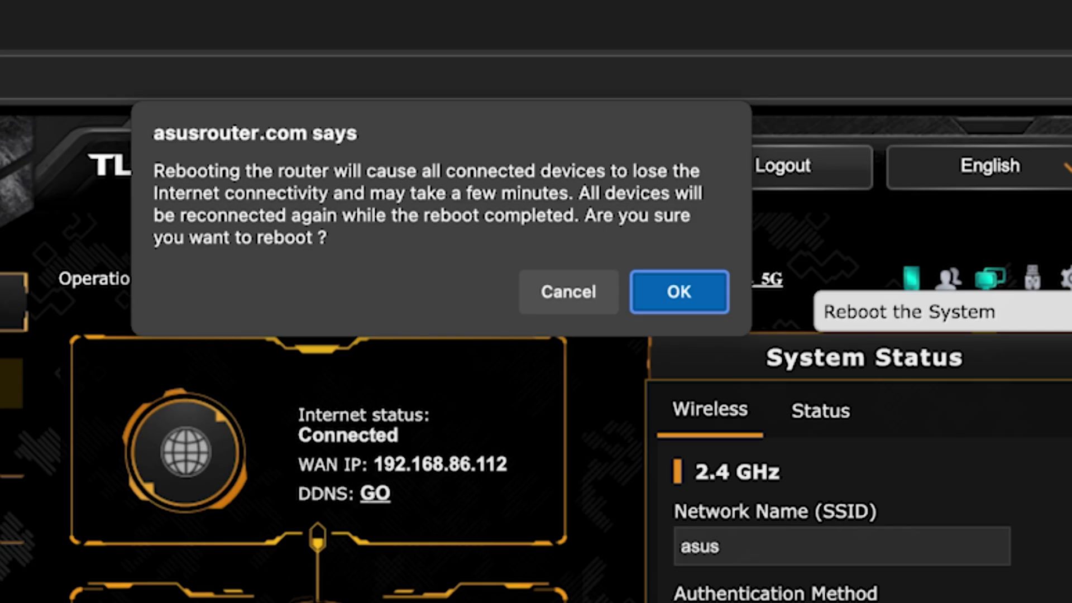
pyautogui.click(702, 290)
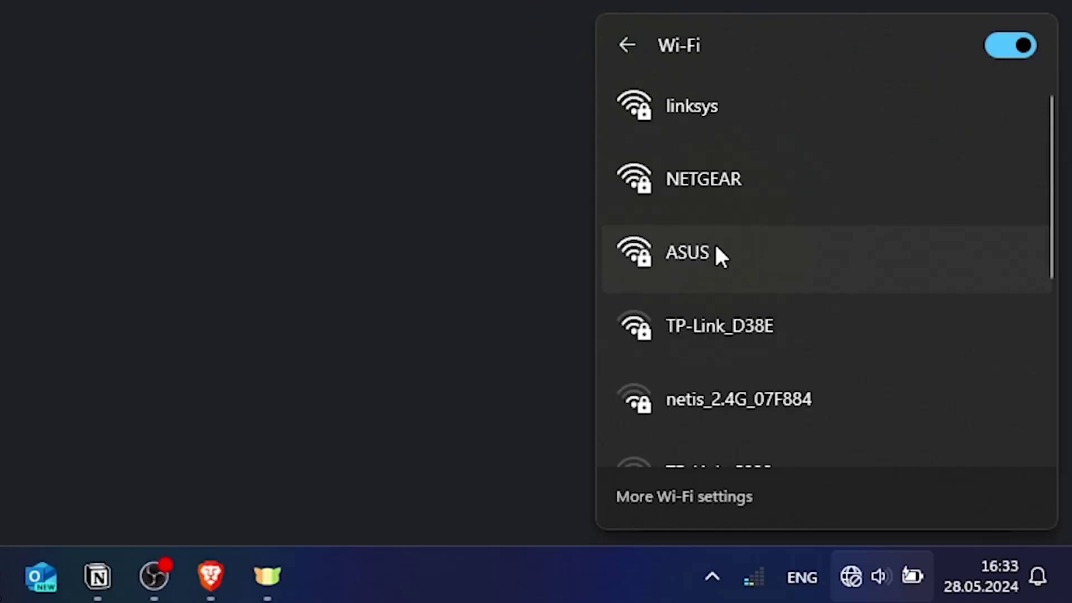
# Rejoin the ASUS Wi-Fi network with its security key after the reboot
pyautogui.click(715, 242)
pyautogui.click(887, 365)
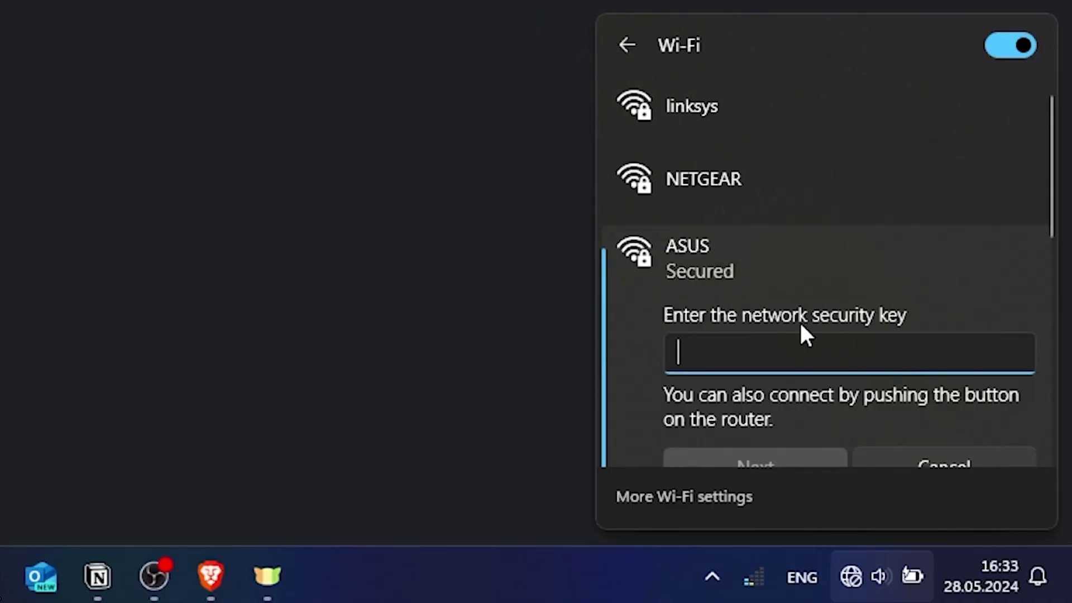
pyautogui.write('a********')
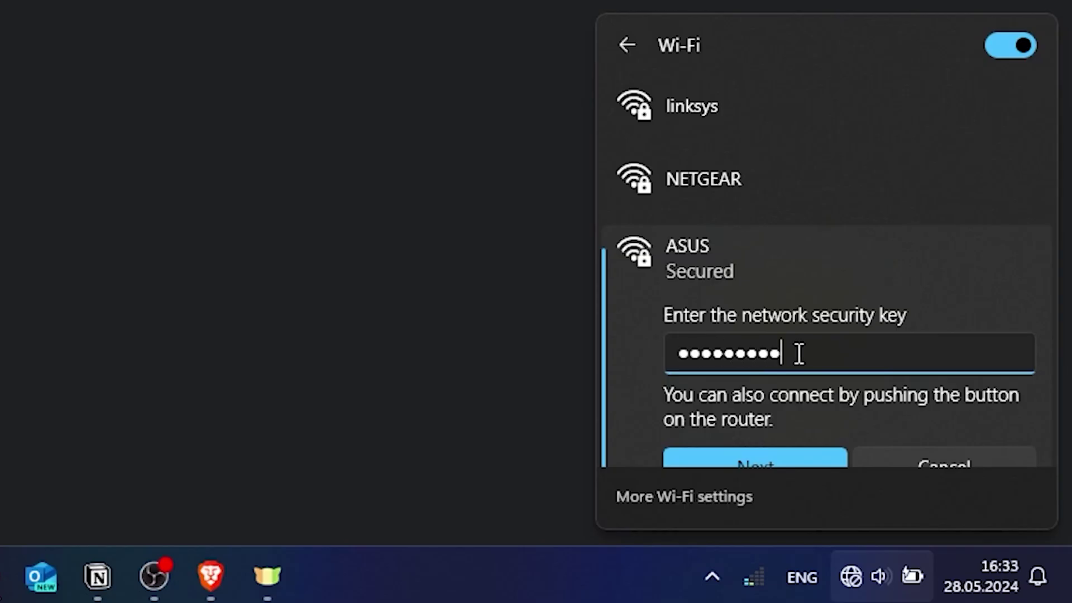
pyautogui.click(772, 459)
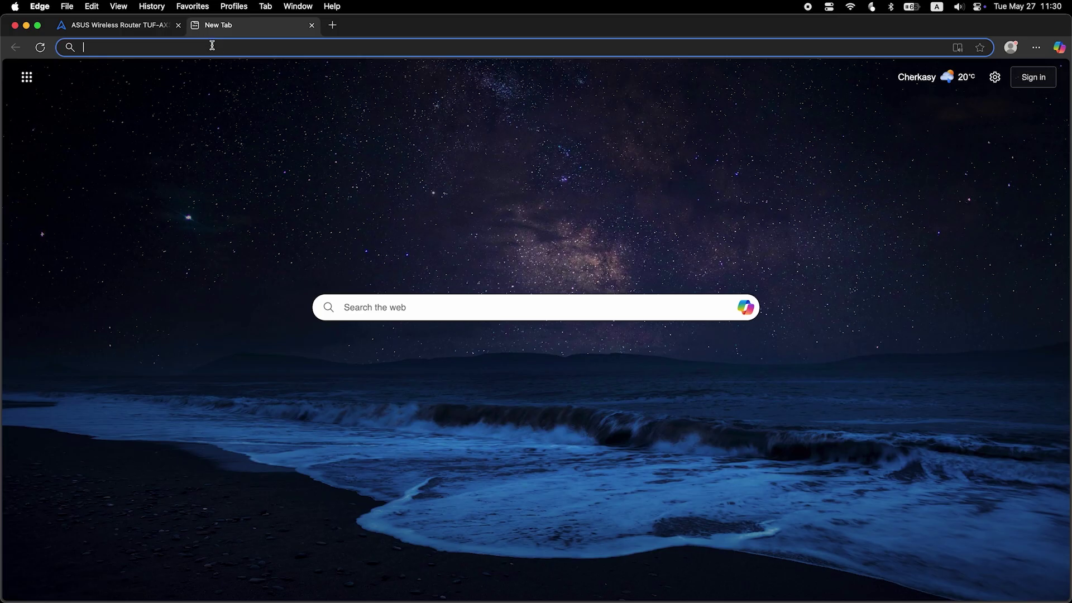
# Search for 'fff' in a new tab to confirm internet access
pyautogui.write('fff')
pyautogui.press('Return')
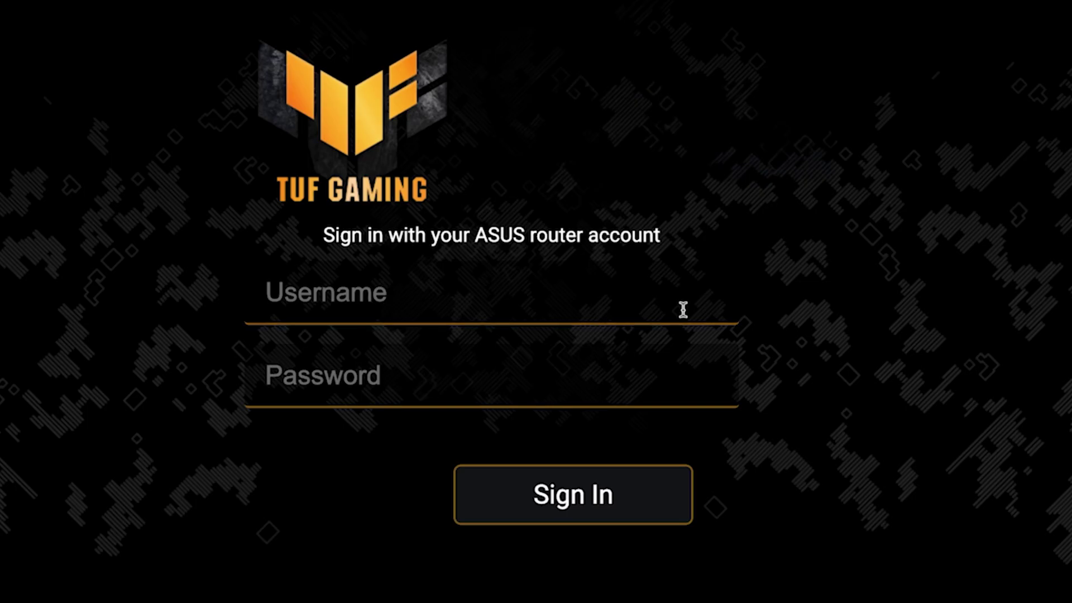
# Sign in to the router dashboard as admin with the account password
pyautogui.click(649, 250)
pyautogui.write('admin')
pyautogui.press('Tab')
pyautogui.write('•••••••••')
pyautogui.click(579, 510)
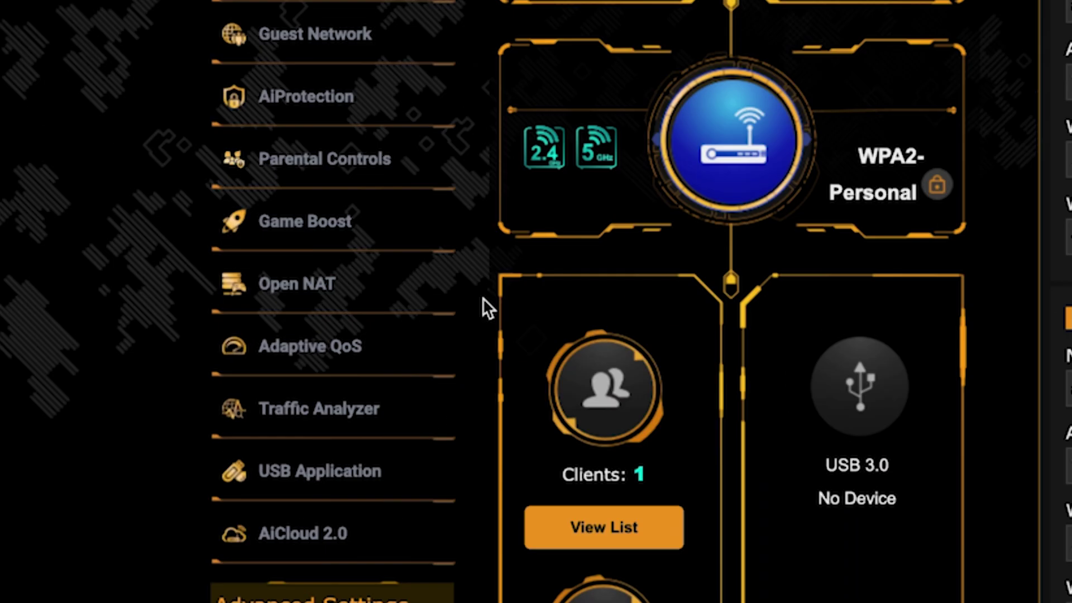
# Clone this computer's MAC address into the WAN settings and apply them
pyautogui.scroll(-5, 76, 497)
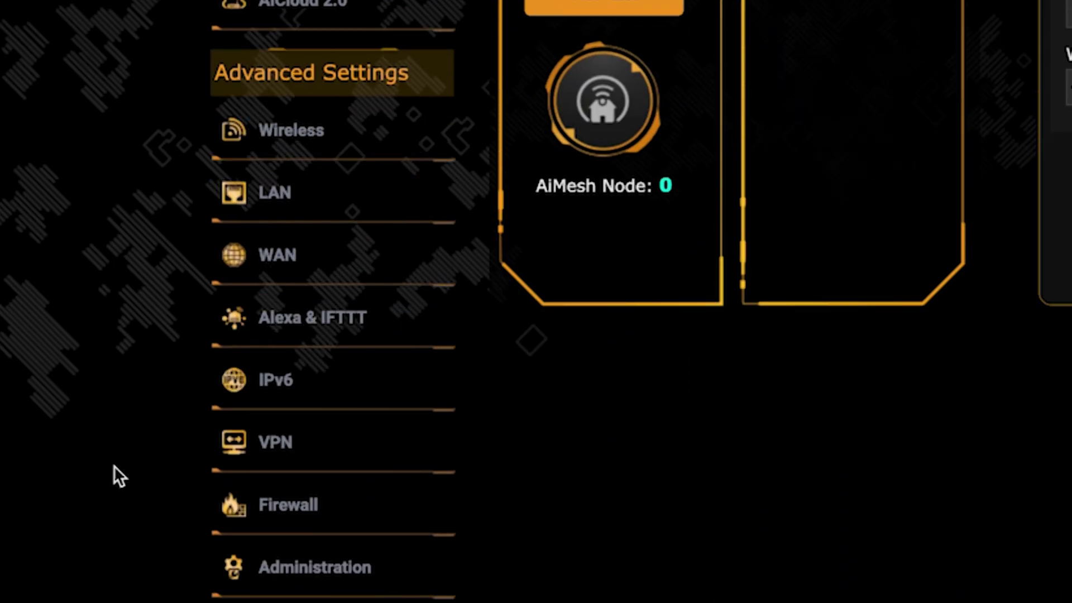
pyautogui.click(348, 270)
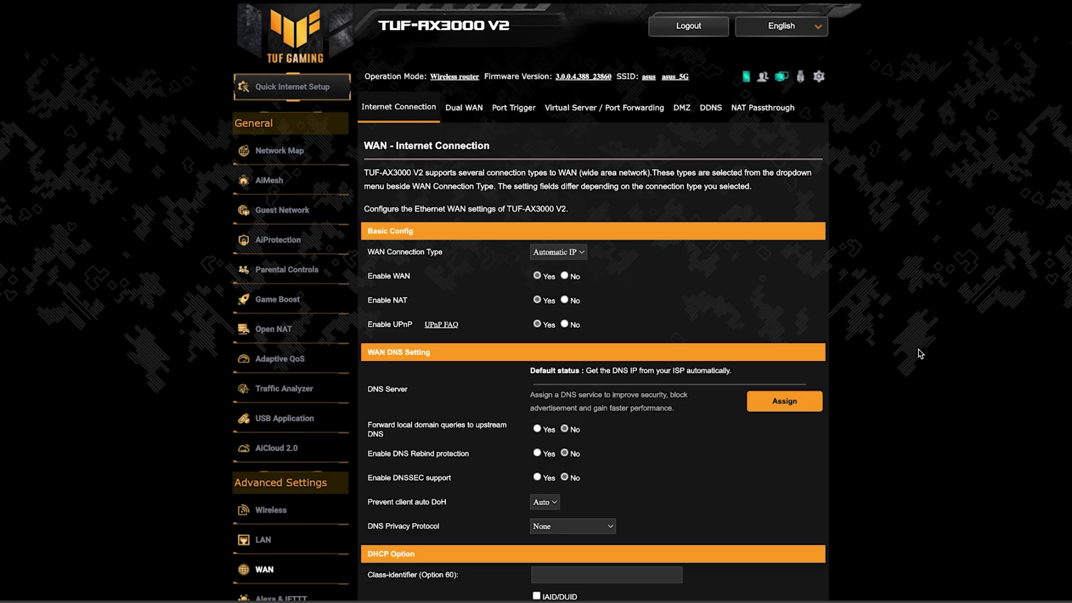
pyautogui.scroll(-3, 920, 354)
pyautogui.scroll(-2, 920, 353)
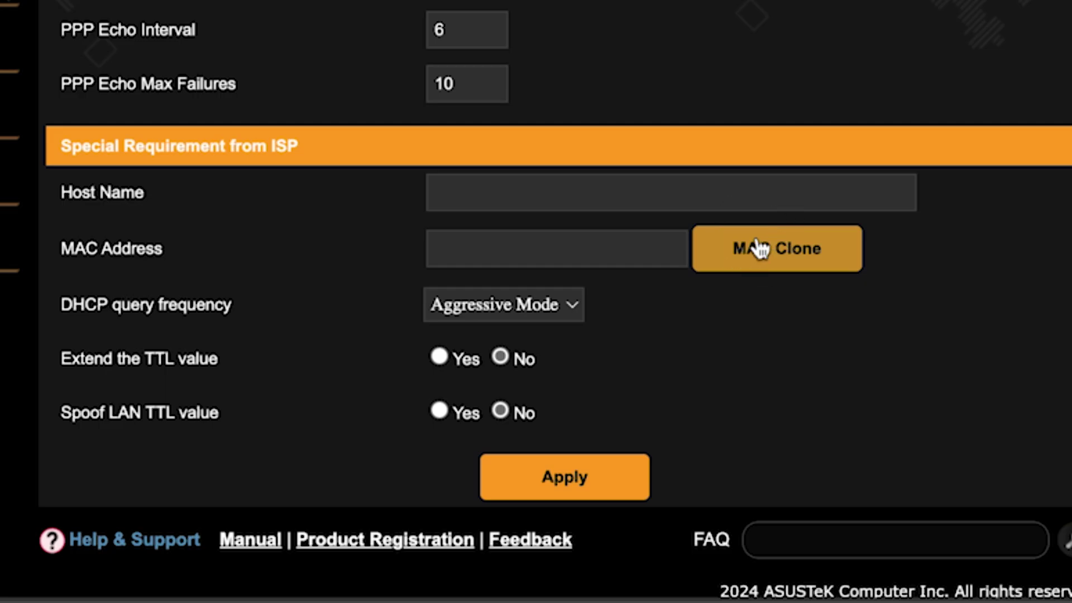
pyautogui.click(759, 248)
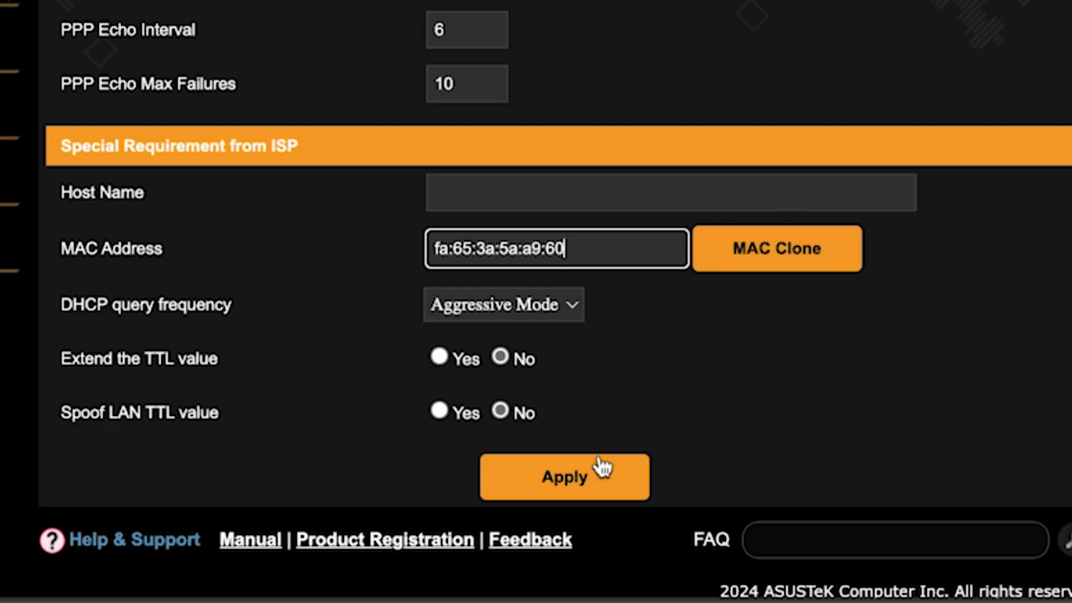
pyautogui.click(574, 476)
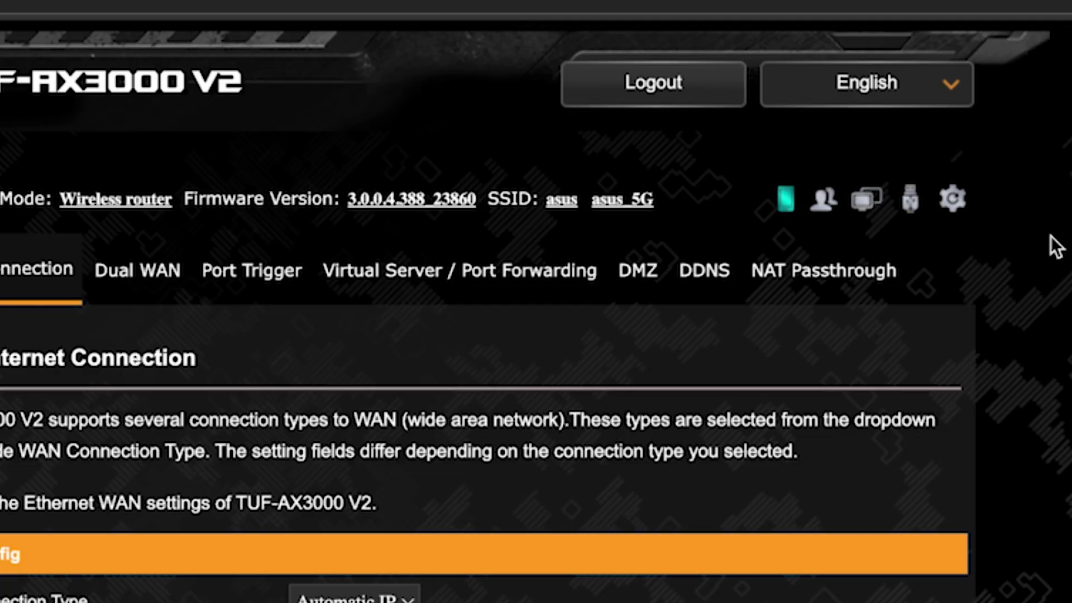
# Reboot the router from the Reboot the System button and confirm with OK
pyautogui.click(955, 202)
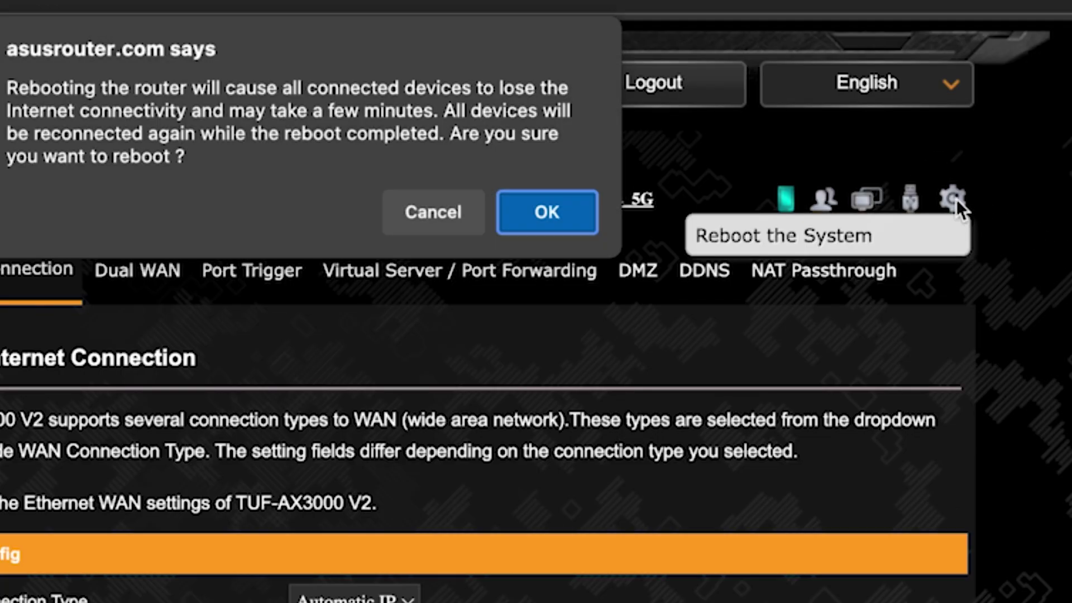
pyautogui.click(541, 220)
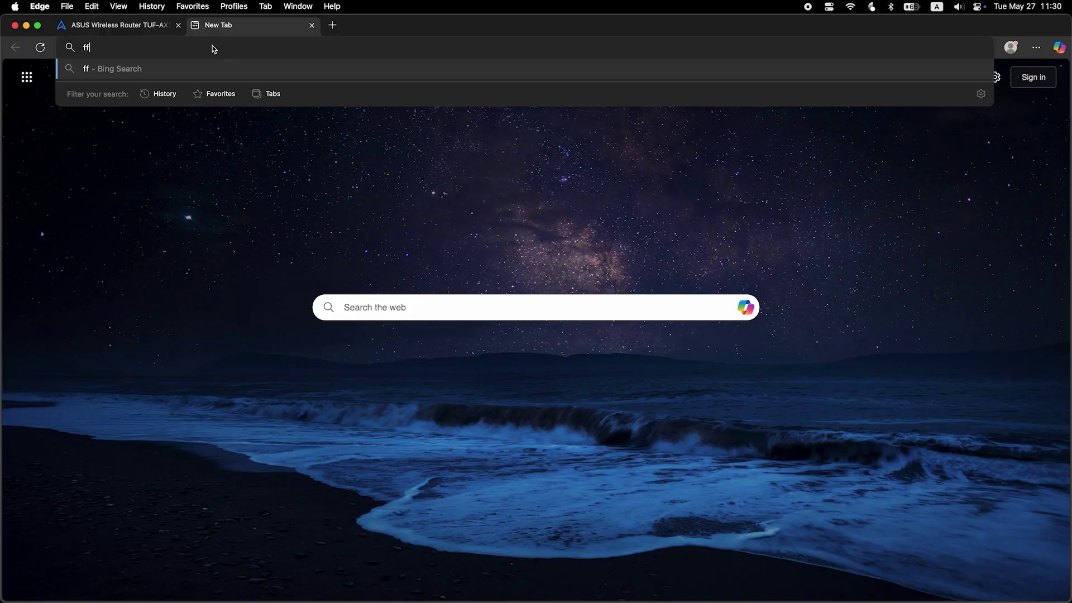
# Run a Bing search for 'fff' to confirm internet access after the reboot
pyautogui.press('Return')
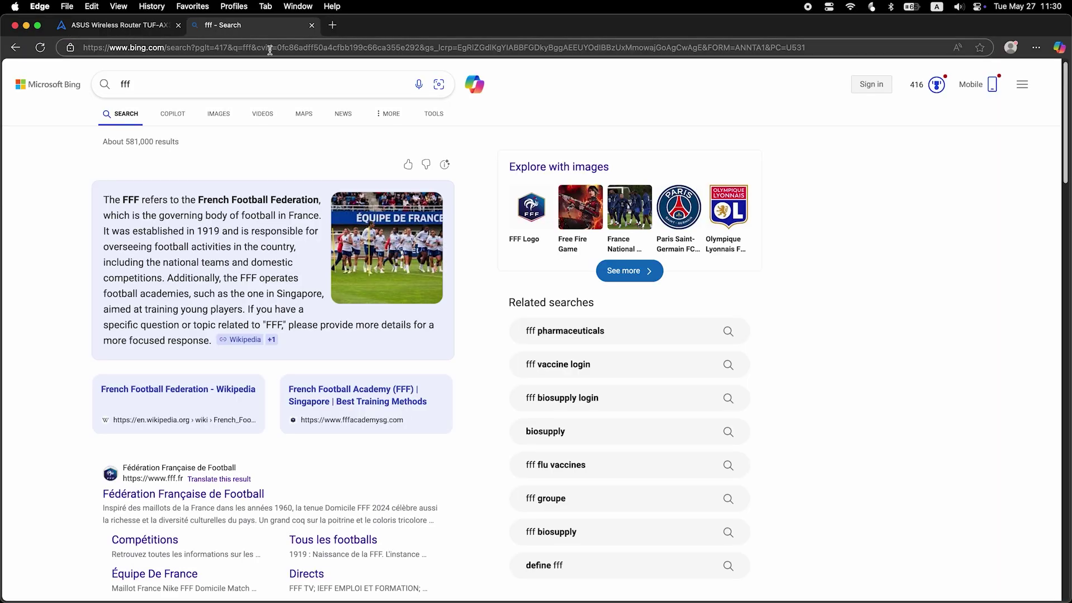